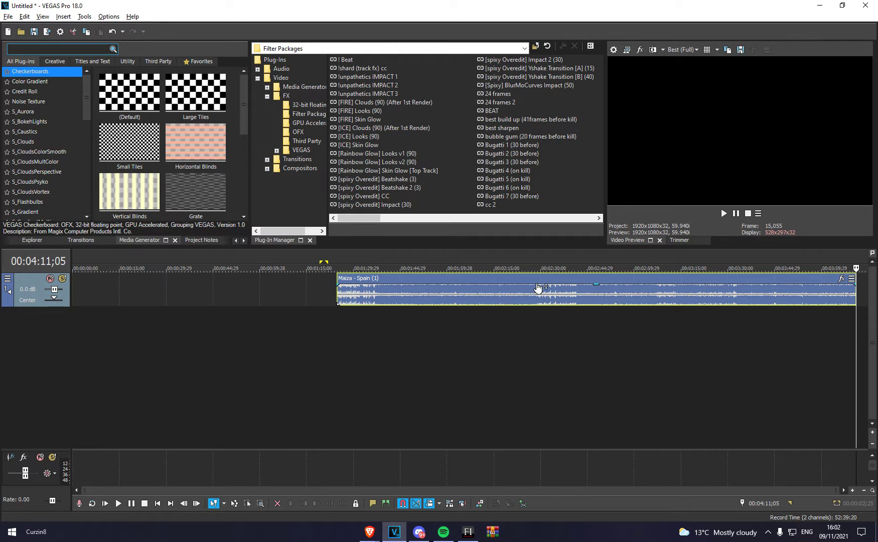
Scrub through the Maiza - Spain song and narrow the track header to widen the timeline
left_click(806, 271)
left_click_drag(811, 383, 461, 418)
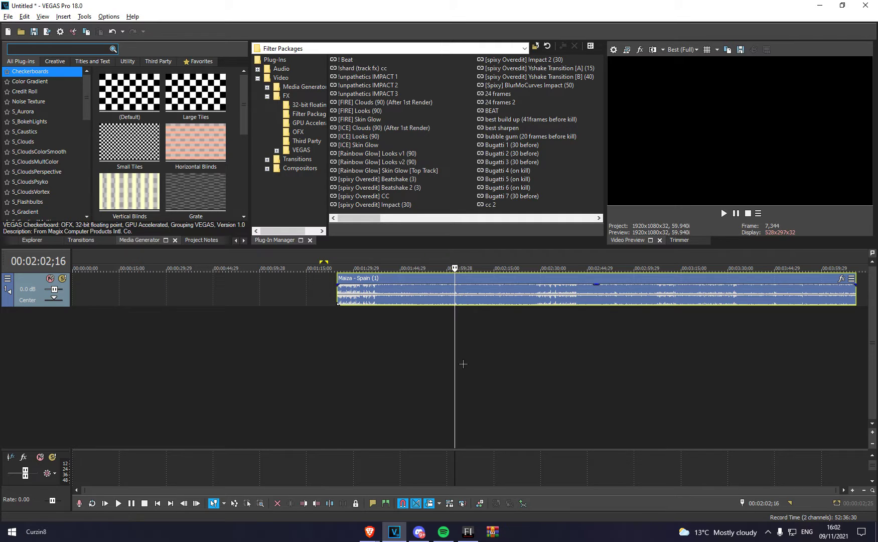
left_click(306, 345)
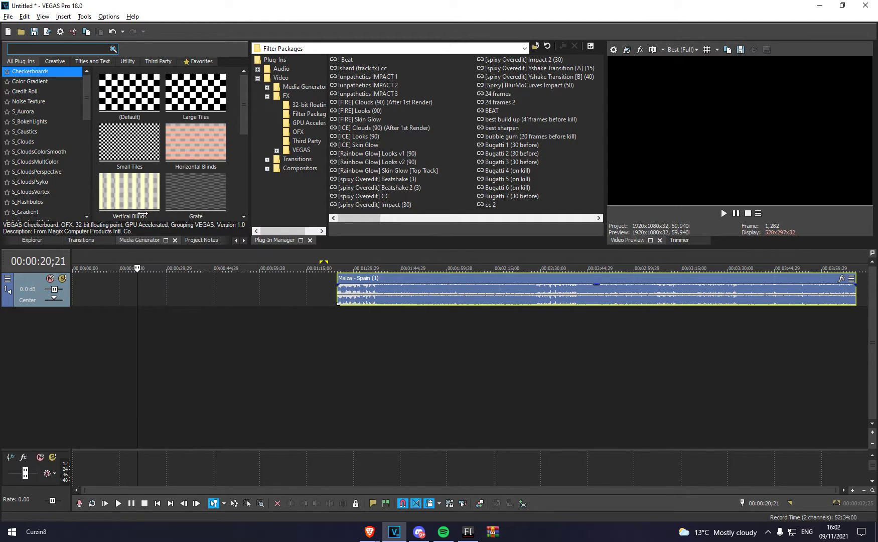
left_click(74, 291)
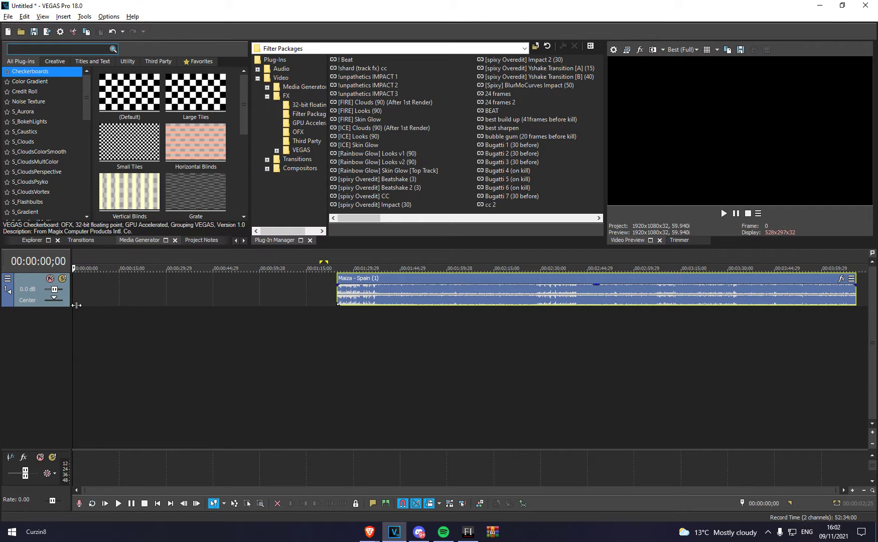
mouse_move(73, 339)
left_mouse_down()
mouse_move(56, 344)
mouse_move(69, 343)
left_mouse_up()
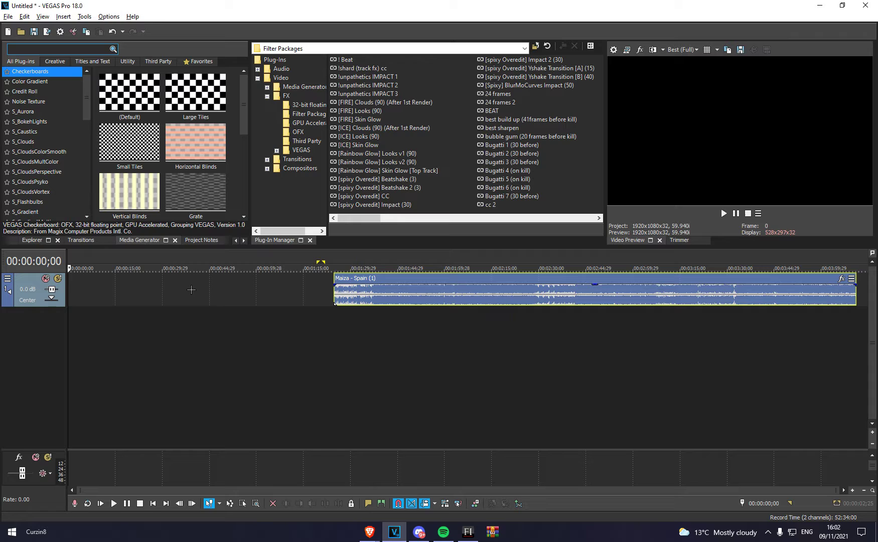
left_click(255, 313)
mouse_move(268, 313)
left_mouse_down()
mouse_move(387, 278)
mouse_move(344, 341)
left_mouse_up()
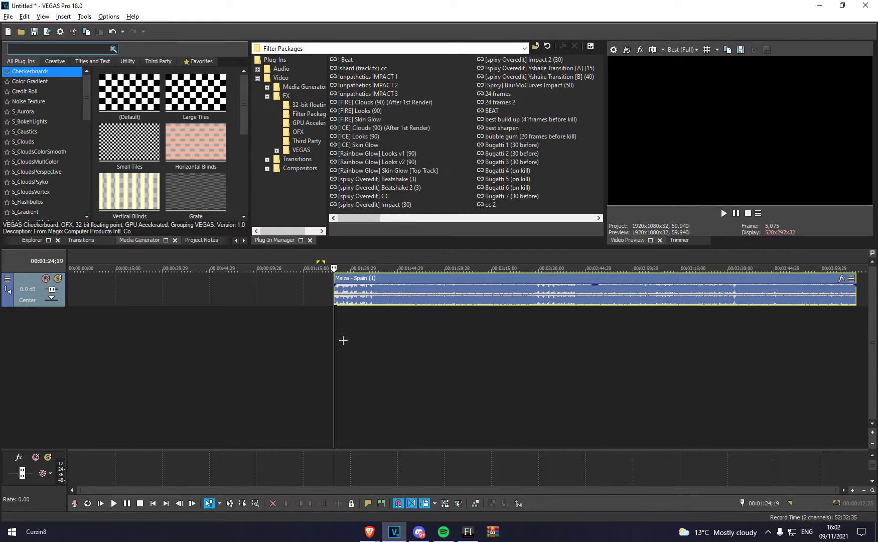
Preview the song, then replay it from the clip's start at about 1:24
key("space")
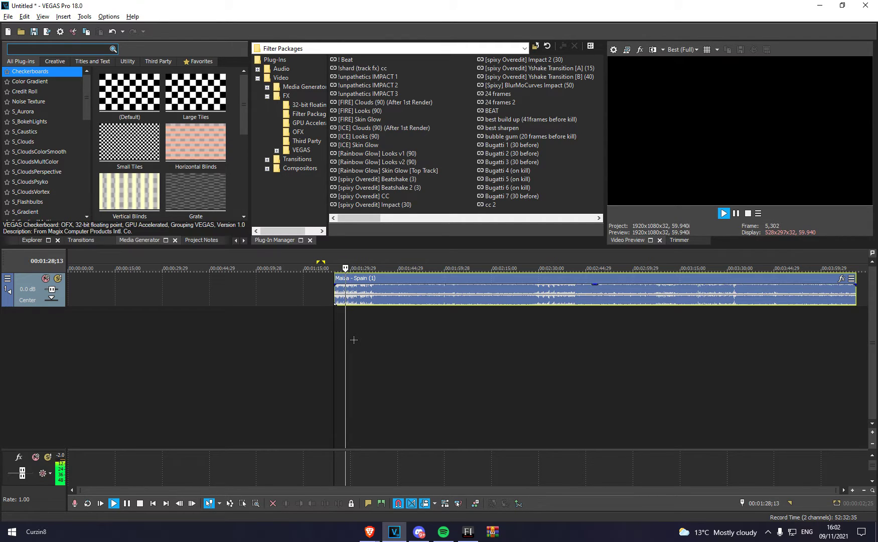
left_click(352, 340)
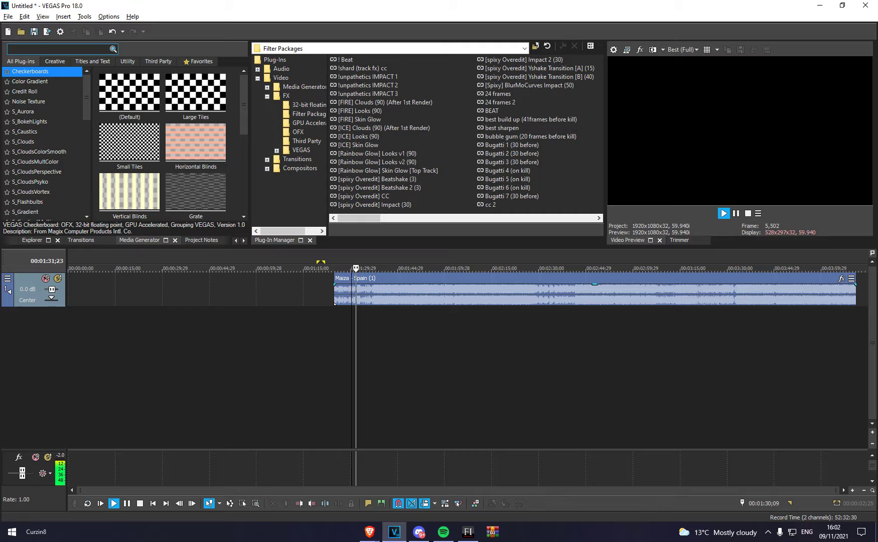
key("Return")
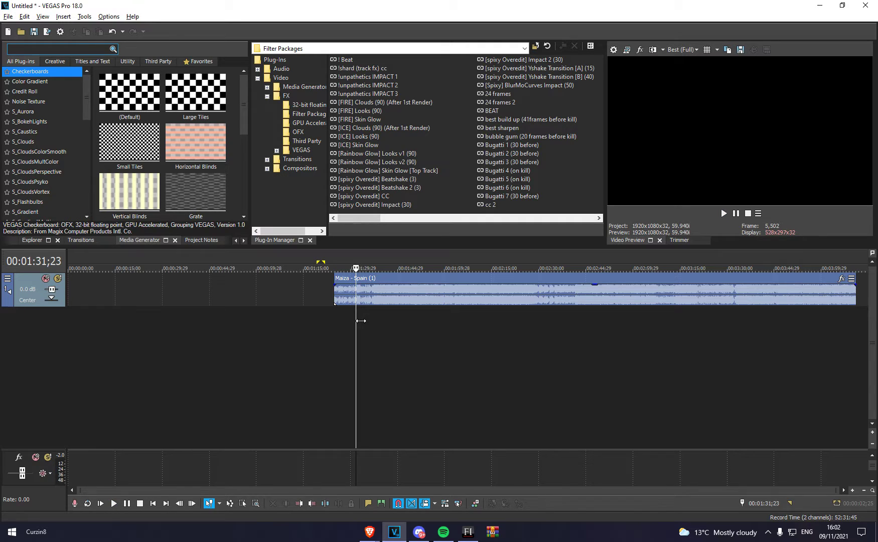
left_click(339, 330)
key("space")
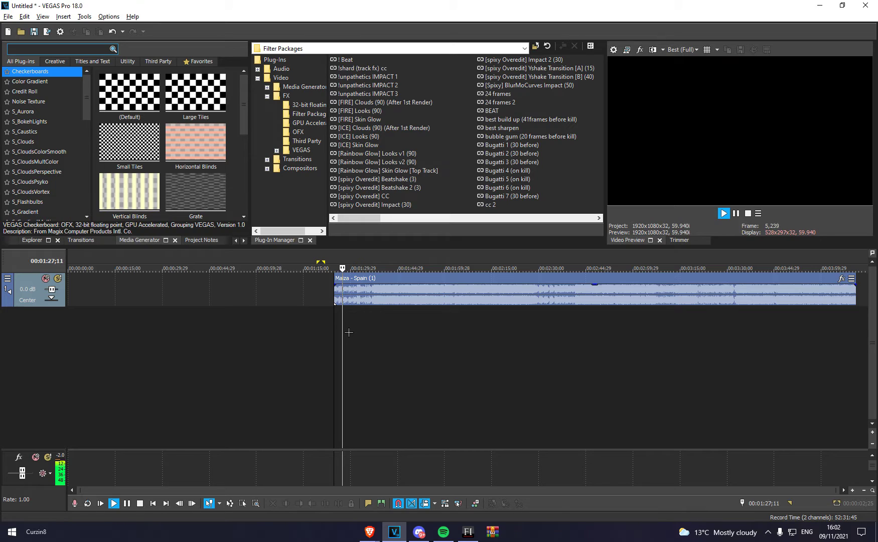
key("space")
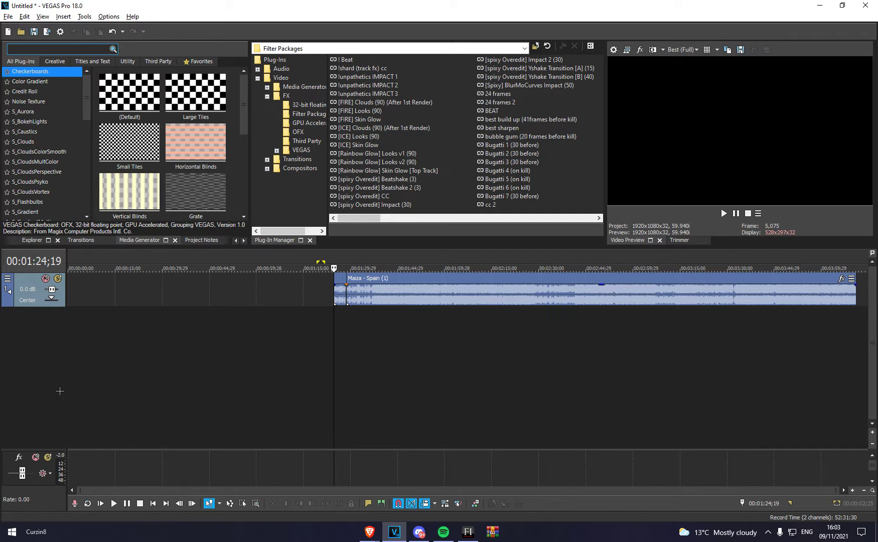
Zoom into the timeline and open the Event FX plug-in chooser for the first split event
scroll(313, 293, "up", 3)
scroll(482, 290, "up", 4)
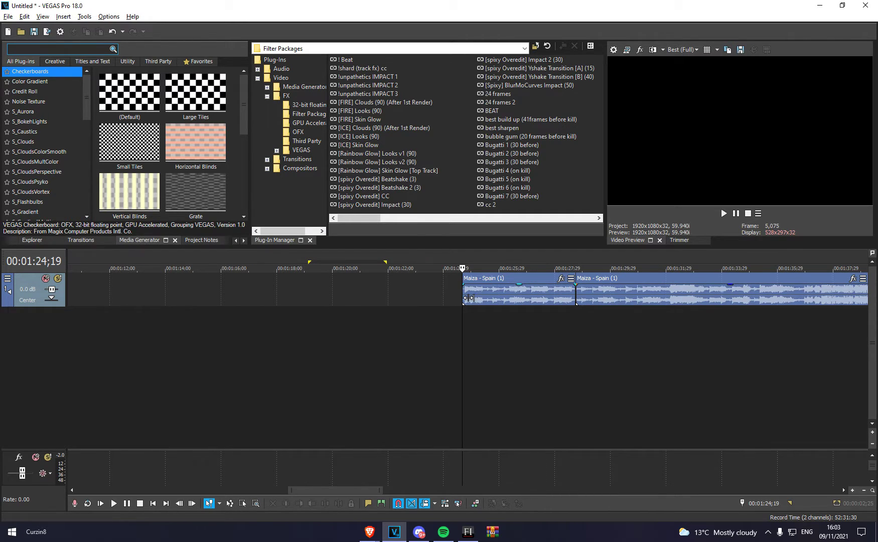
left_click(563, 280)
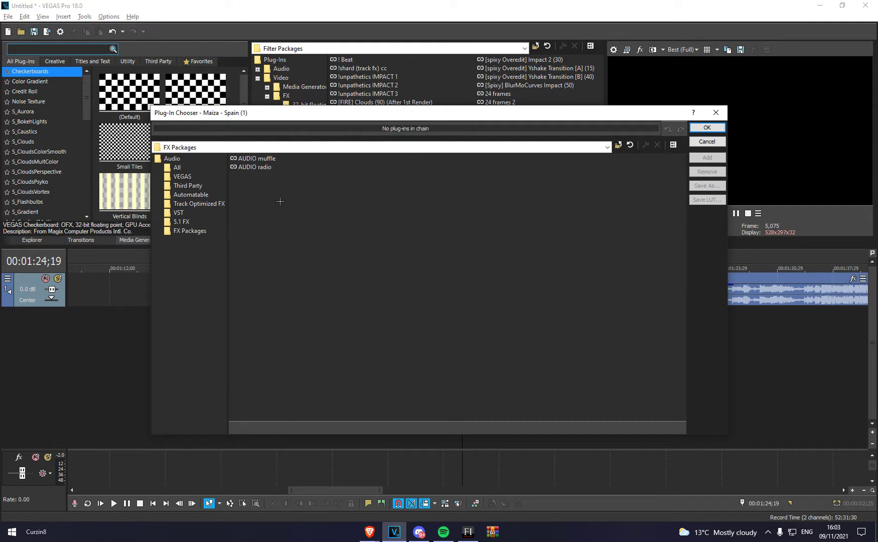
Add the AUDIO muffle package to the first segment's effect chain and confirm it
left_click_drag(277, 194, 230, 155)
left_click_drag(291, 182, 301, 247)
left_click(266, 160)
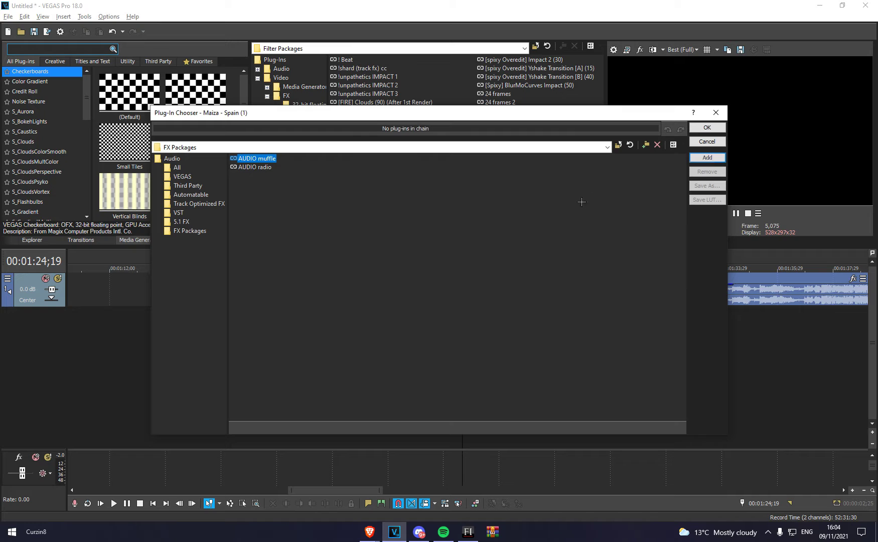
left_click(708, 157)
left_click(708, 128)
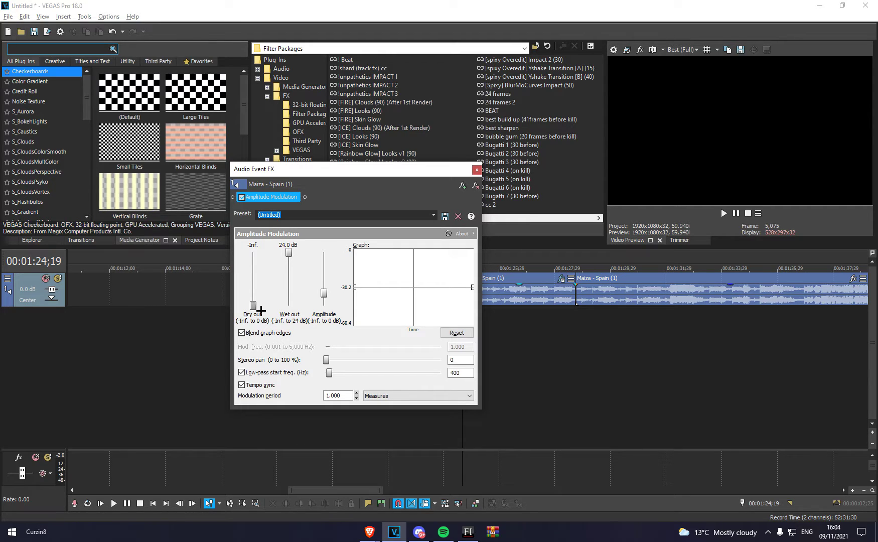
Raise the Amplitude Modulation Dry out slider to about -37.3 dB
left_click_drag(261, 311, 262, 301)
left_click(476, 170)
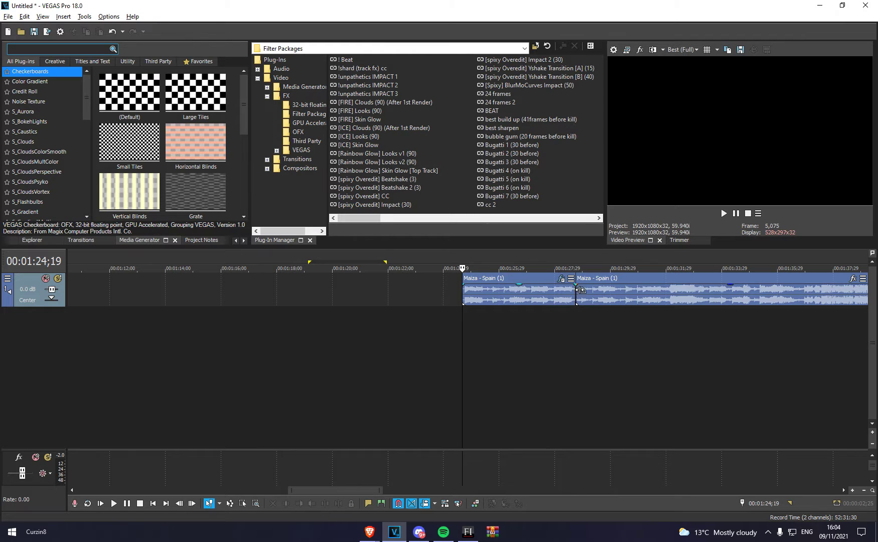
left_click_drag(582, 291, 590, 291)
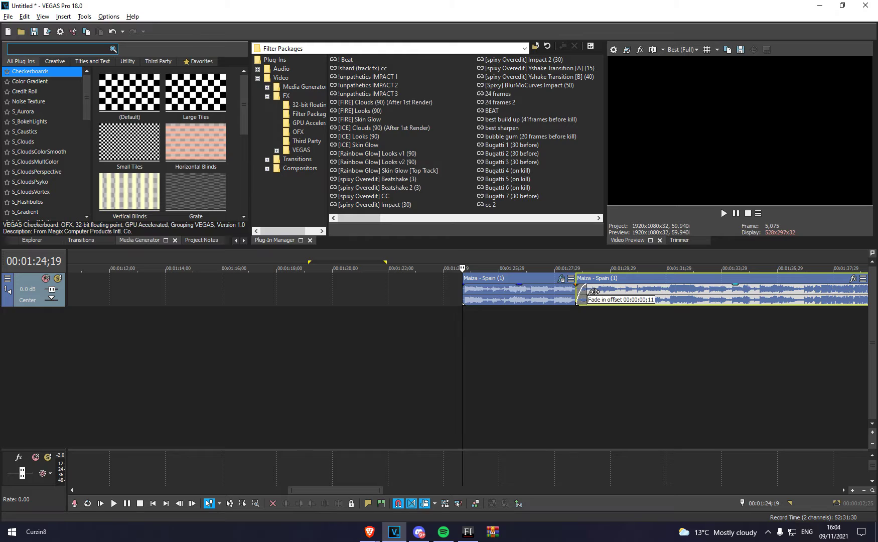
left_click_drag(589, 291, 592, 293)
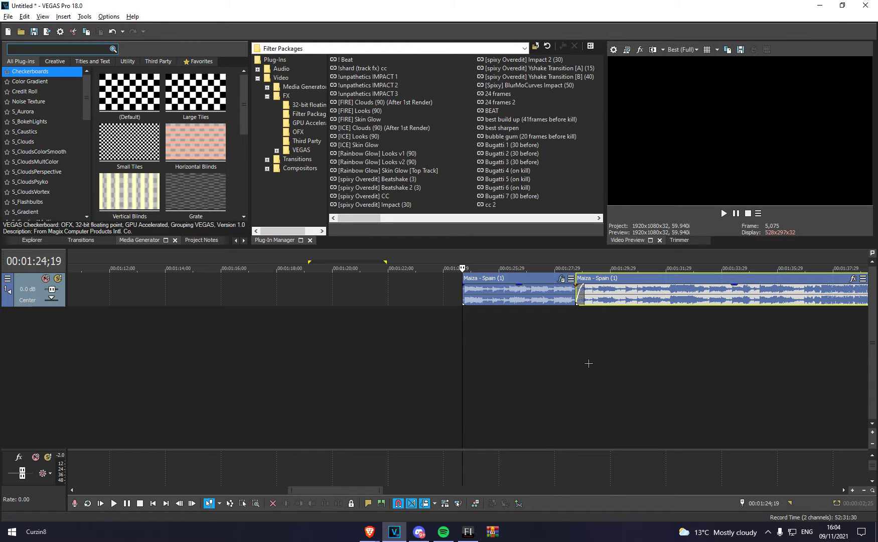
left_click(588, 364)
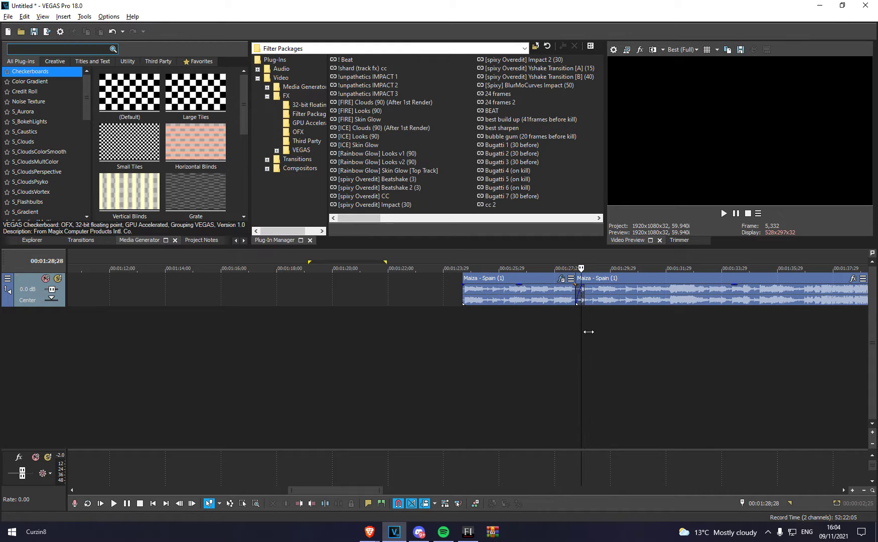
left_click_drag(589, 332, 496, 366)
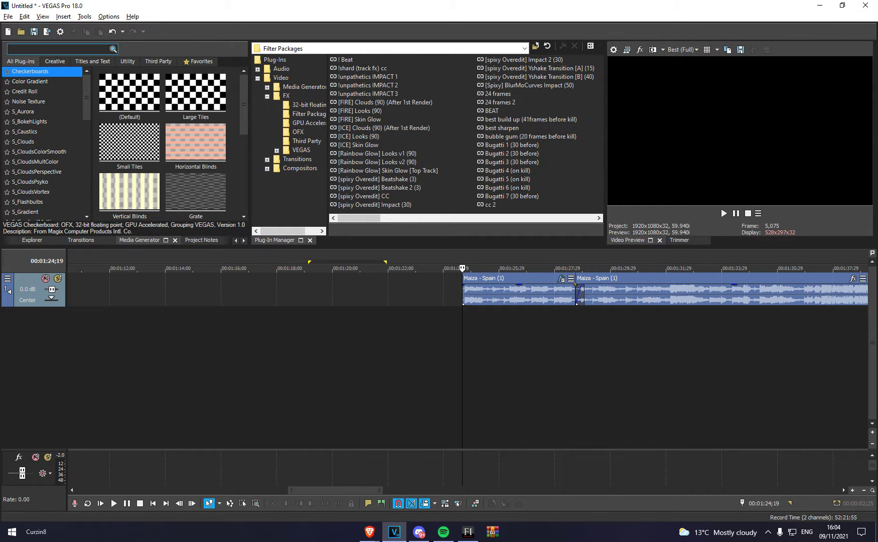
key("space")
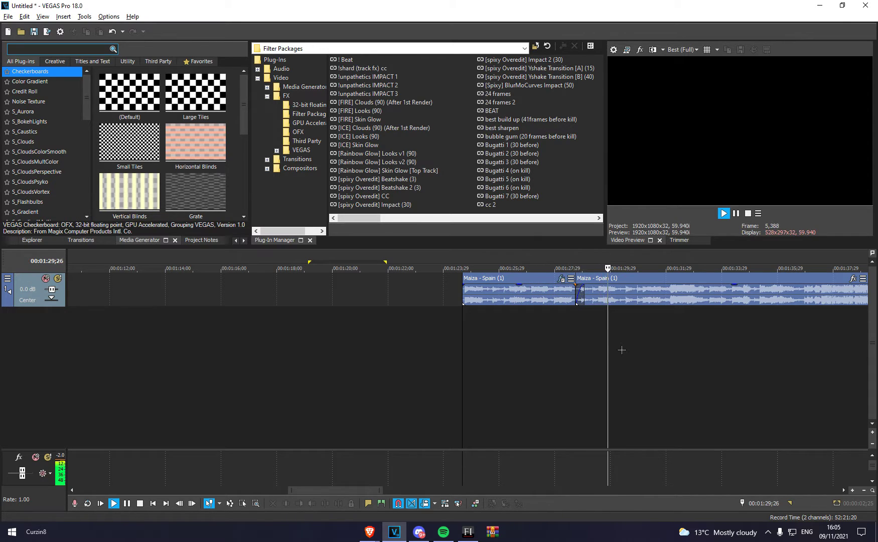
key("space")
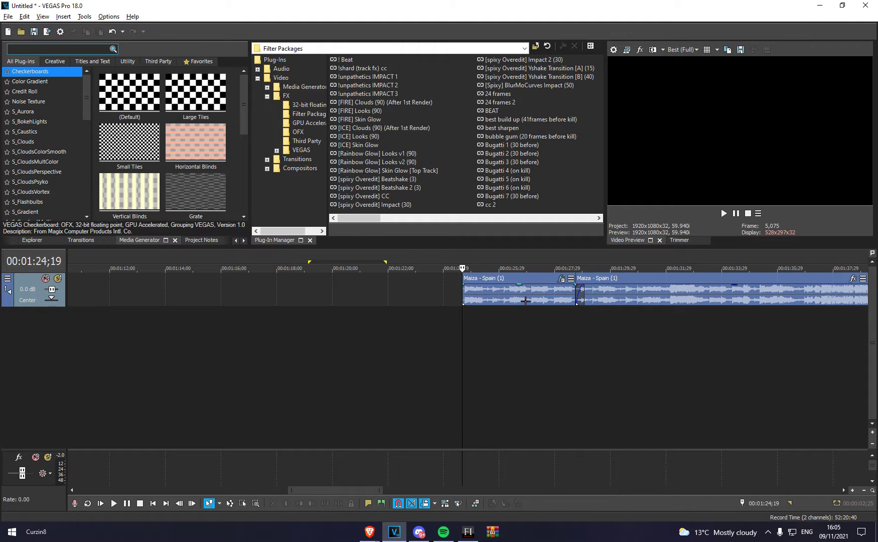
Set the muffle effect's Dry out to -Inf, then preview the first segment from 1:24
left_click(562, 279)
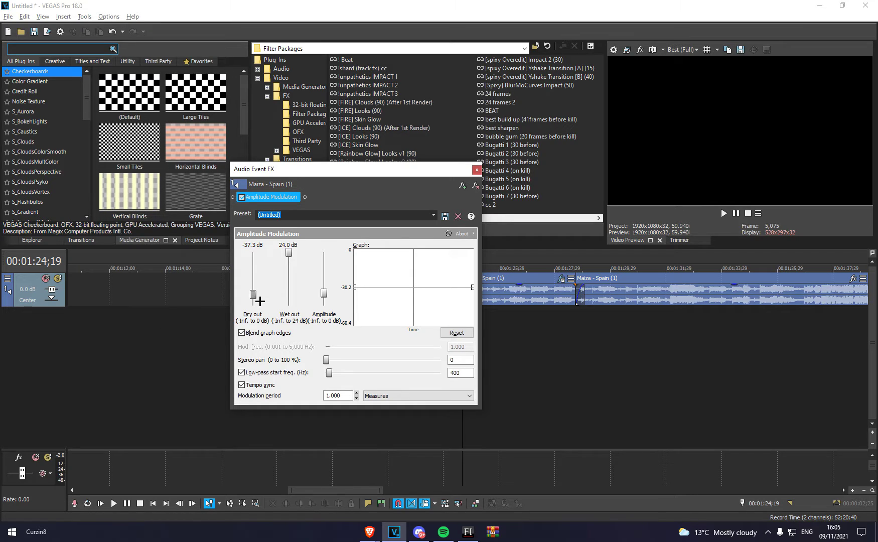
left_click_drag(260, 301, 259, 318)
left_click(477, 170)
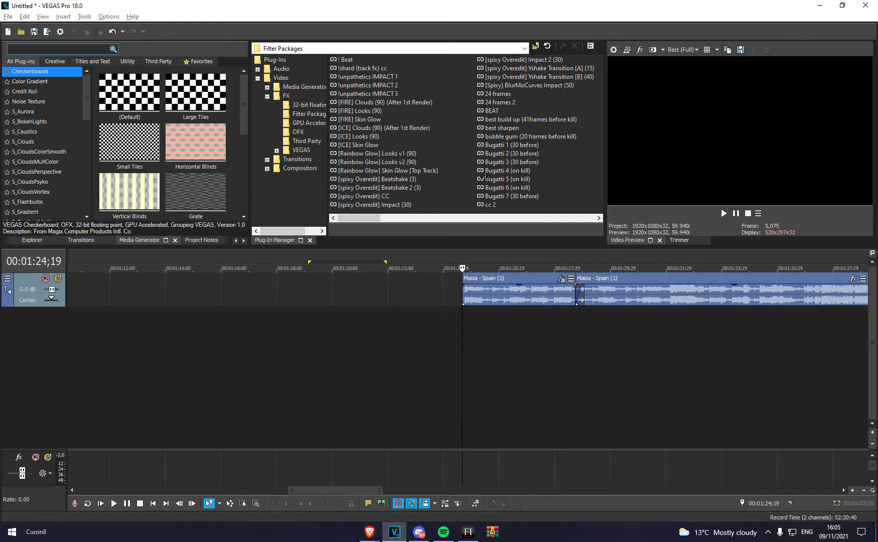
key("space")
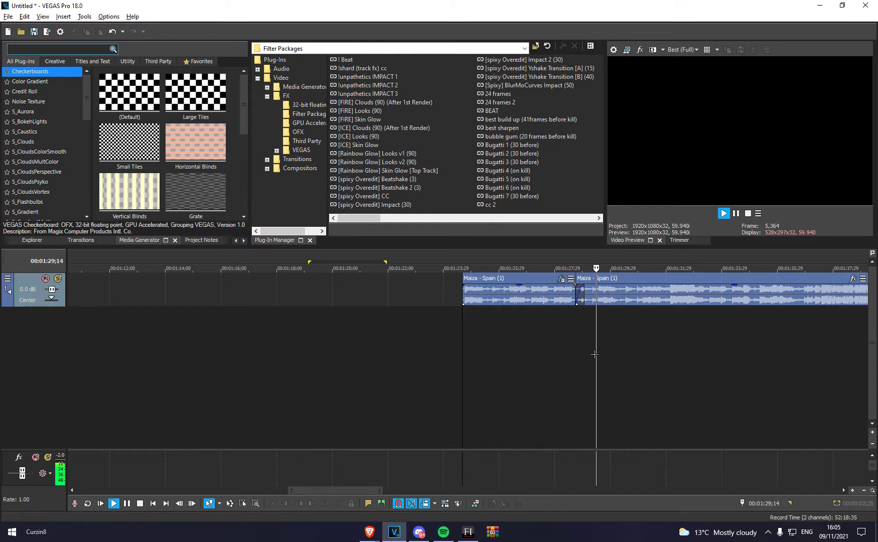
key("space")
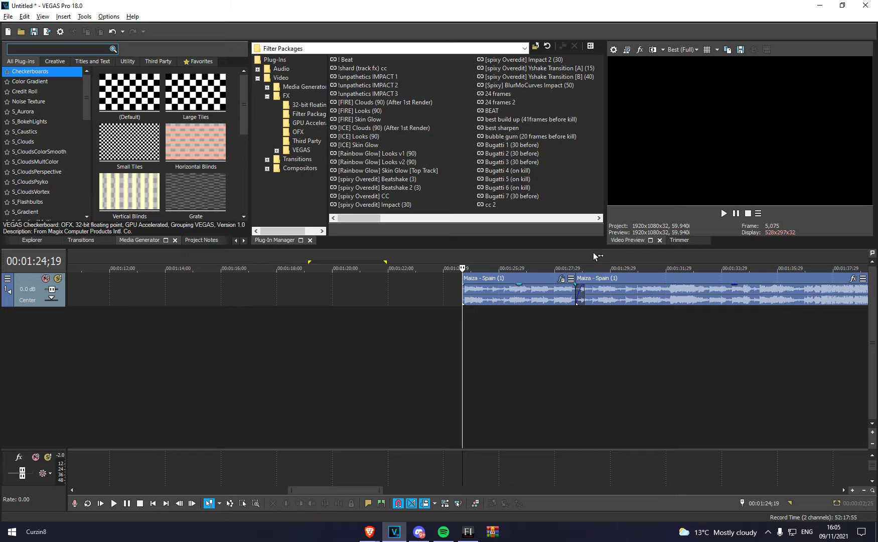
Replace the first segment's effect chain with the AUDIO radio high-pass Resonant Filter package
left_click(561, 278)
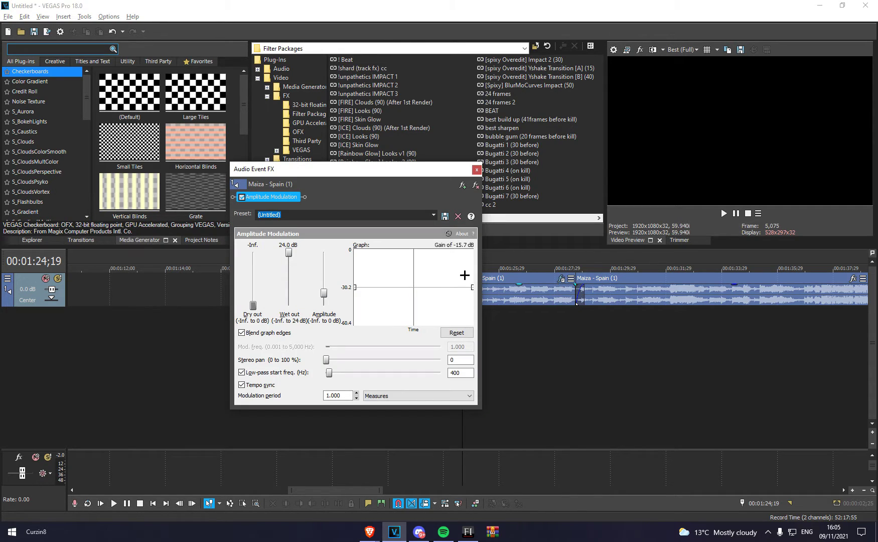
left_click(474, 185)
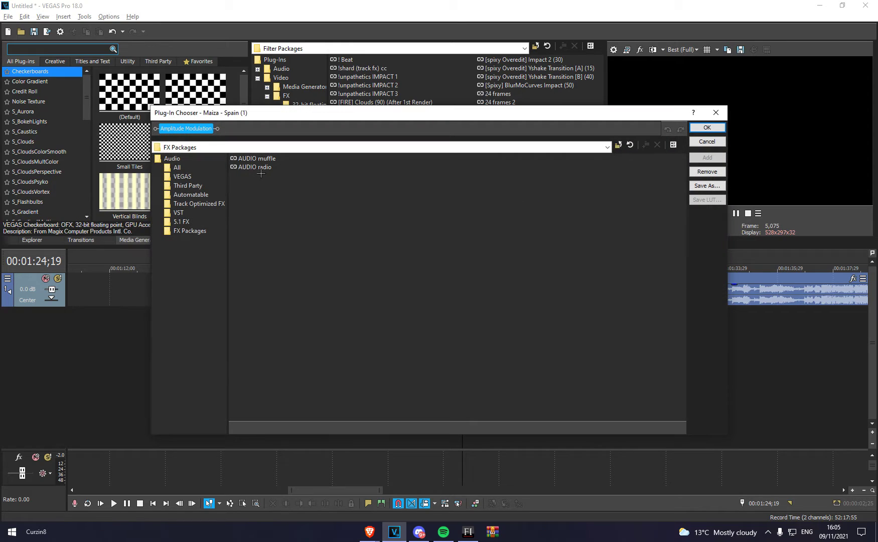
left_click(256, 167)
left_click(707, 158)
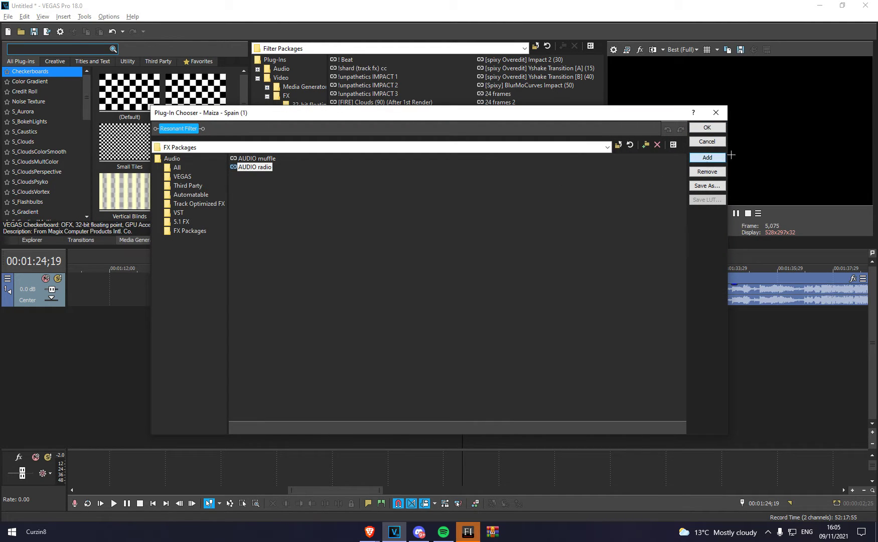
left_click(707, 129)
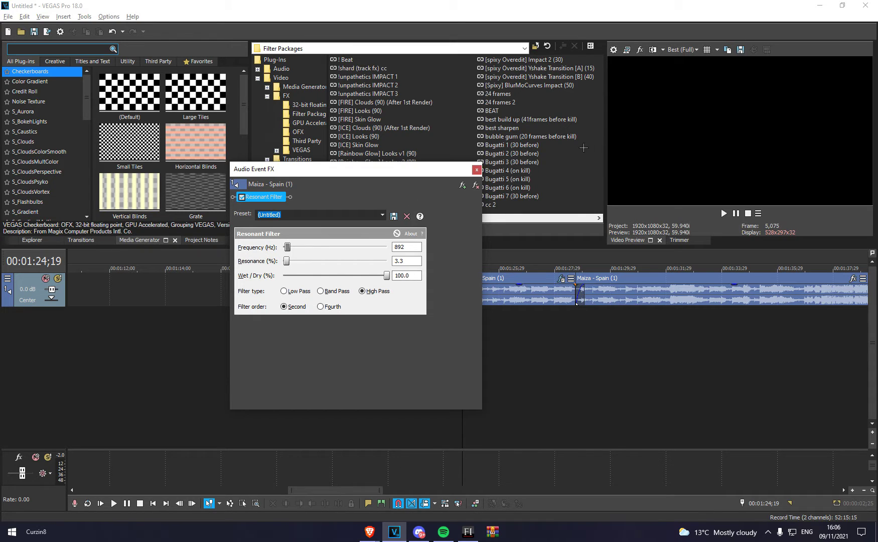
key("Escape")
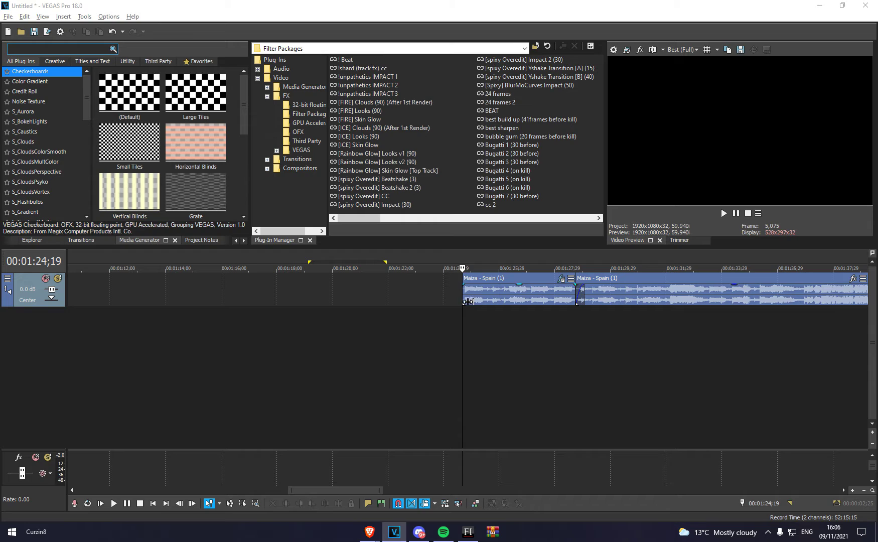
key("space")
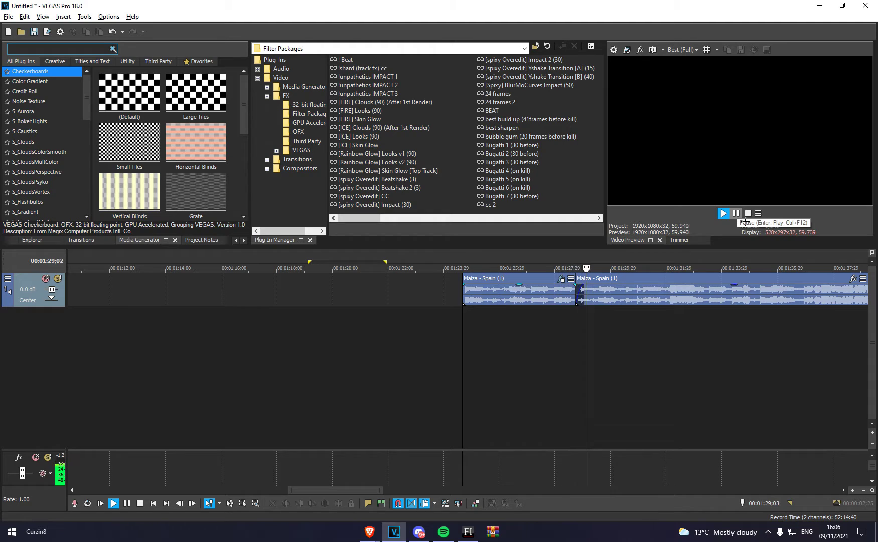
left_click(746, 222)
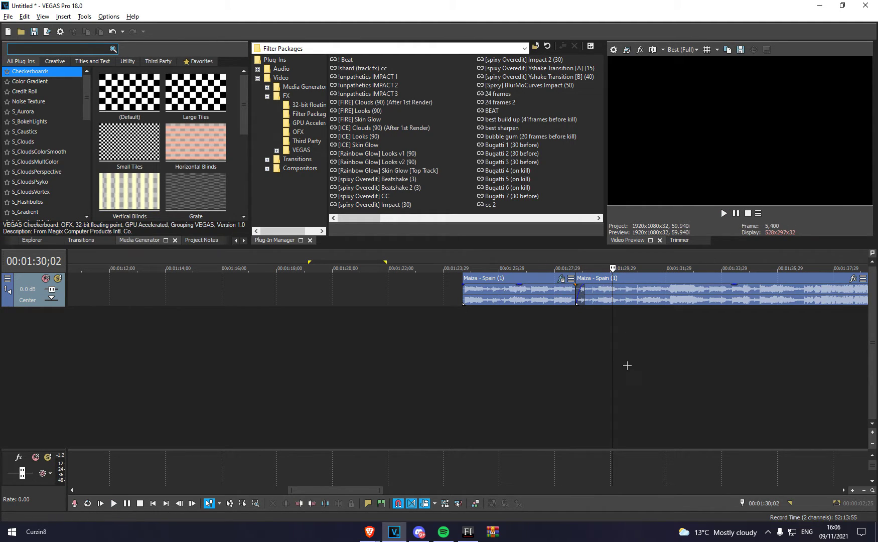
left_click_drag(618, 368, 470, 367)
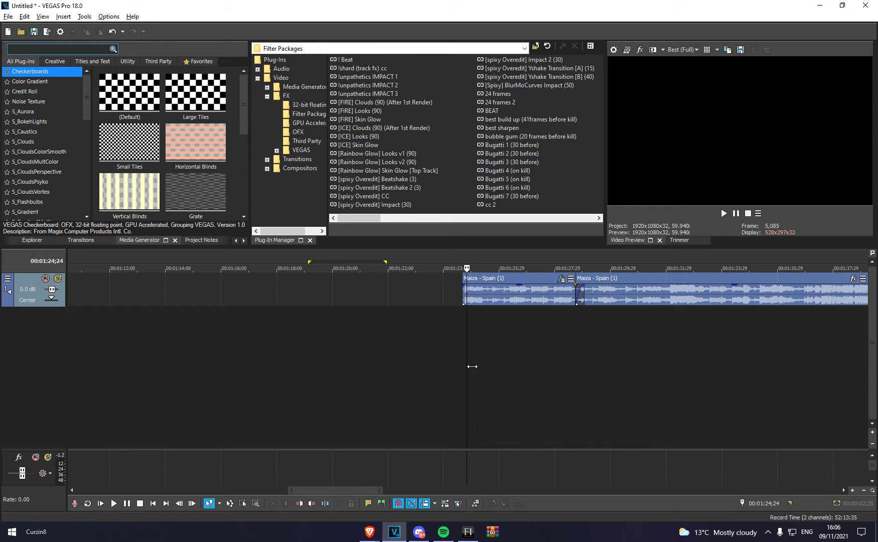
Swap the first segment's effect chain back to the AUDIO muffle Amplitude Modulation package
left_click(561, 278)
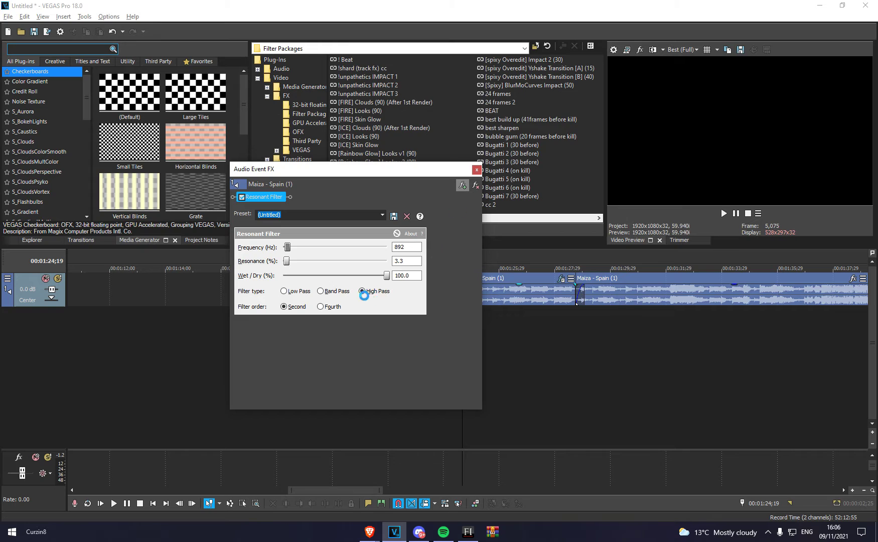
key("Up")
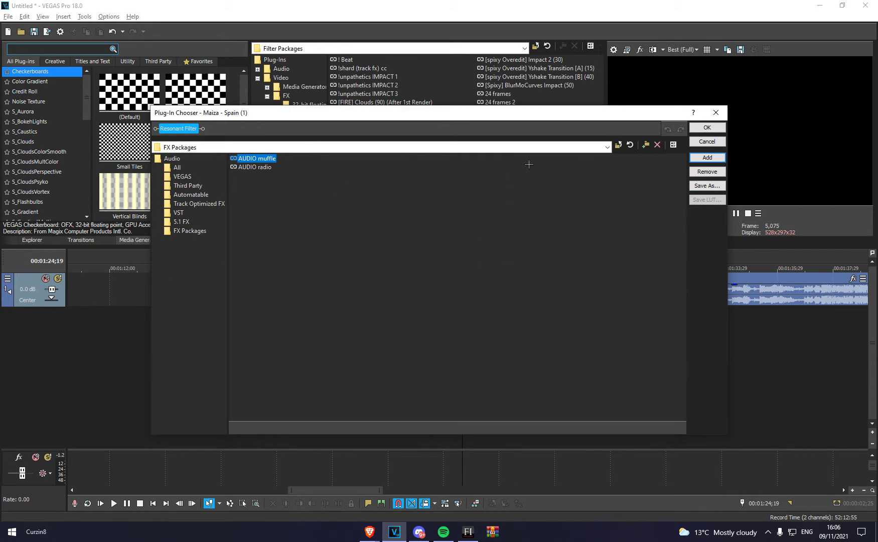
left_click(717, 158)
left_click(707, 128)
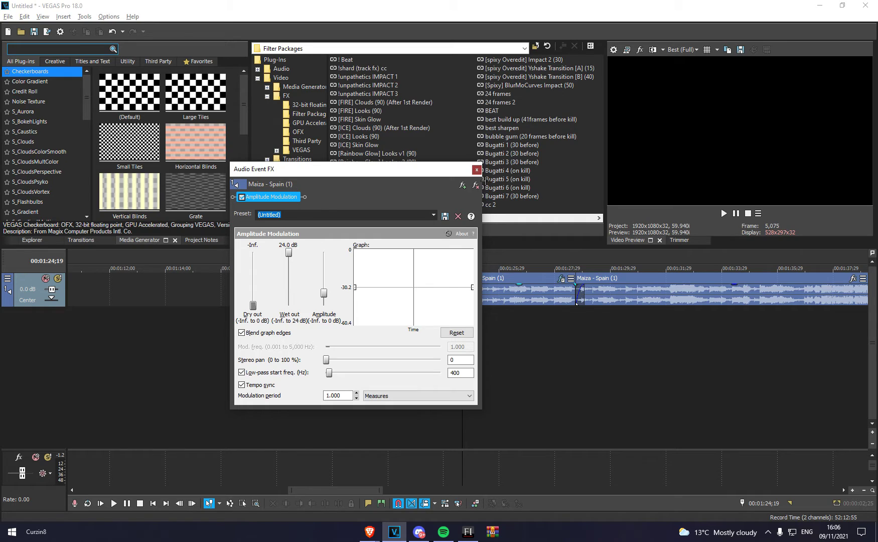
left_click(477, 169)
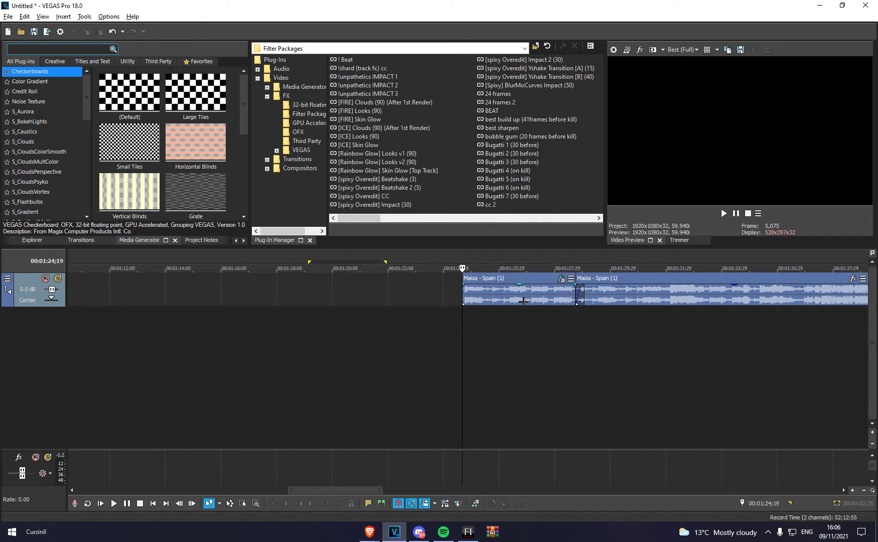